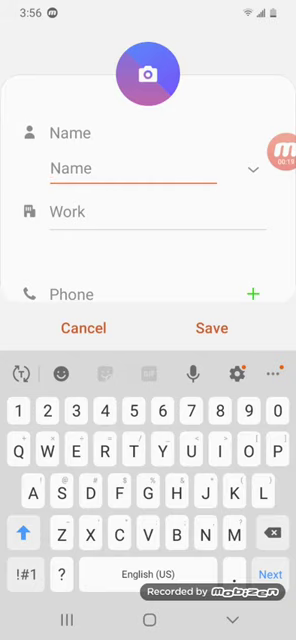
pyautogui.scroll(-2, 148, 200)
pyautogui.scroll(2, 148, 200)
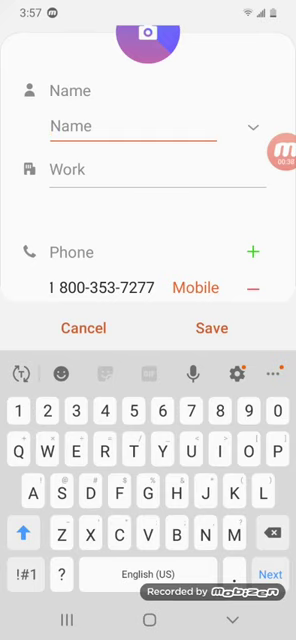
pyautogui.write('Mi')
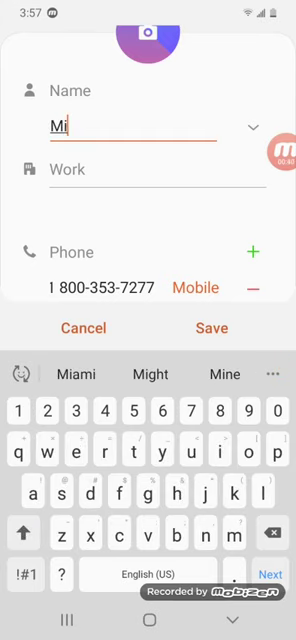
pyautogui.write('ami ')
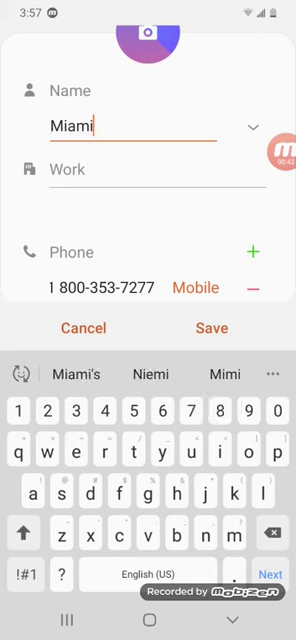
pyautogui.write('T')
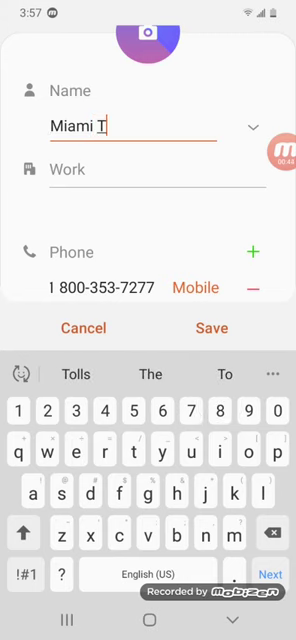
pyautogui.write('olls')
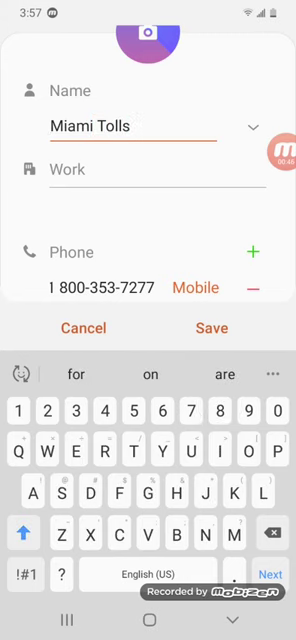